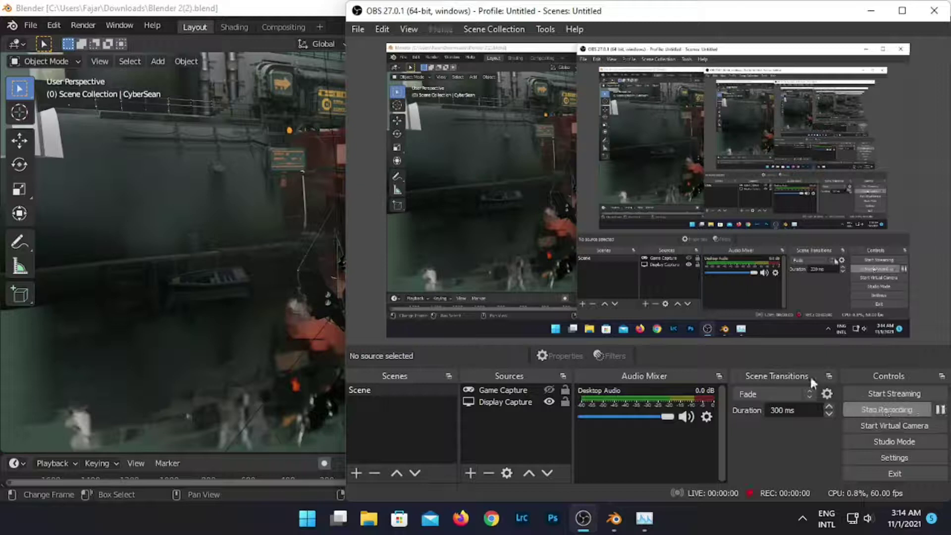
Start the OBS recording and snap Blender to the left half beside Task Manager's GPU graph
left_click(871, 10)
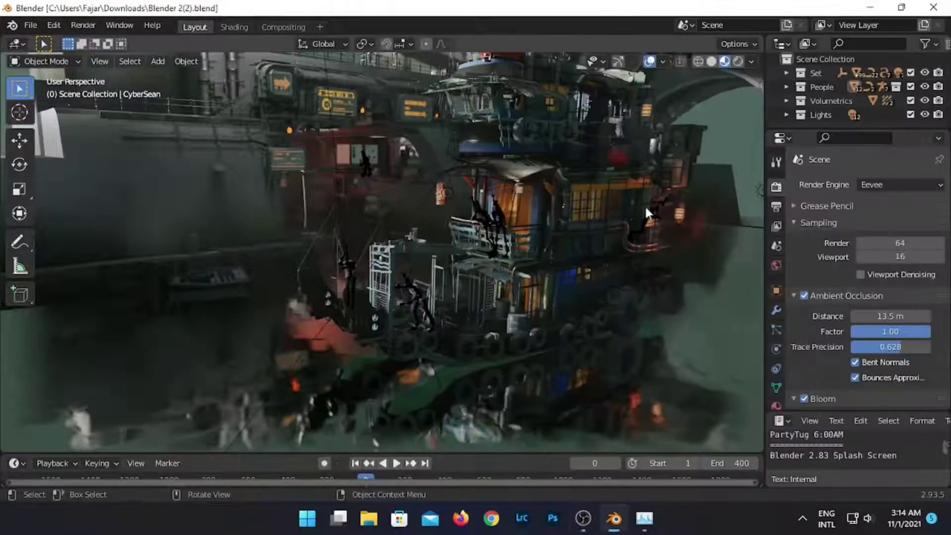
left_click_drag(198, 7, 1, 106)
left_click(775, 243)
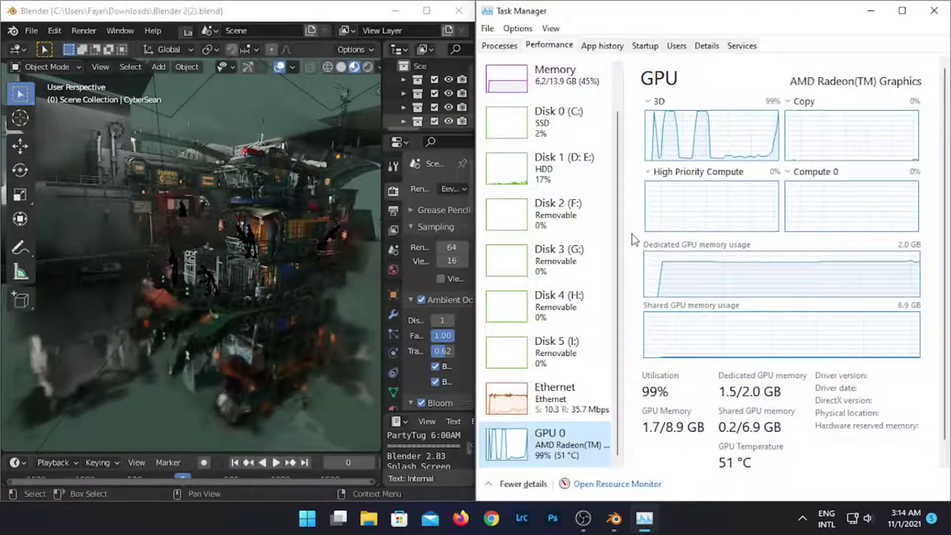
Orbit around the harbor scene, then maximize Blender to fill the screen
middle_click_drag(273, 254, 278, 236)
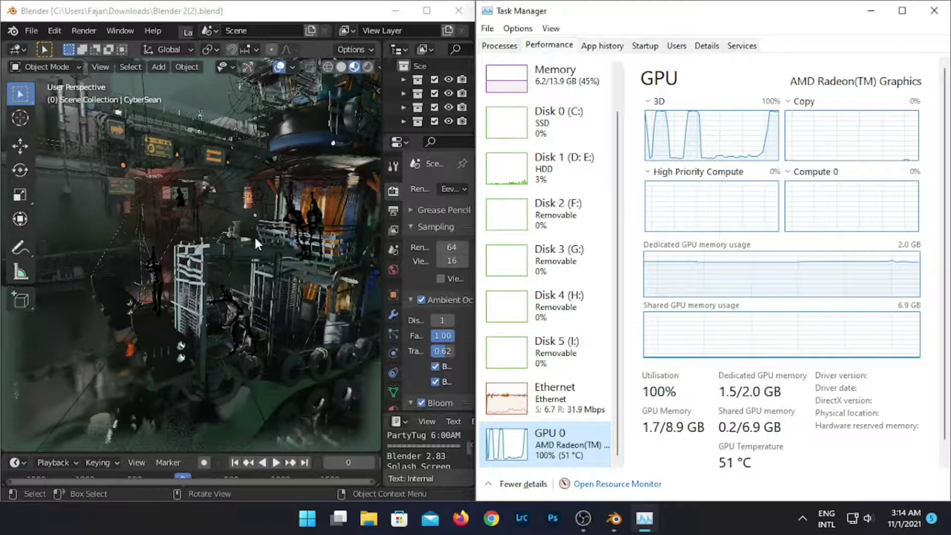
mouse_move(278, 236)
middle_mouse_down()
mouse_move(284, 213)
mouse_move(257, 157)
middle_mouse_up()
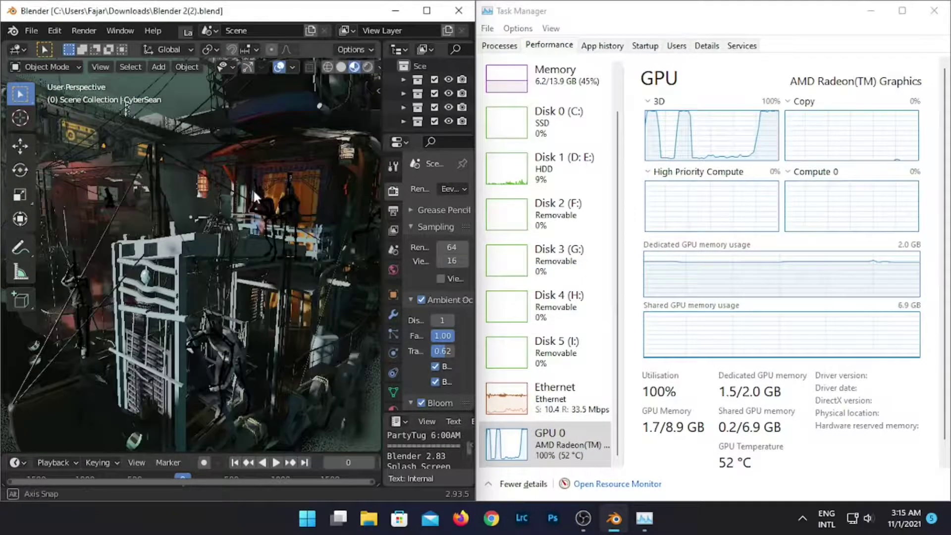
left_click(426, 10)
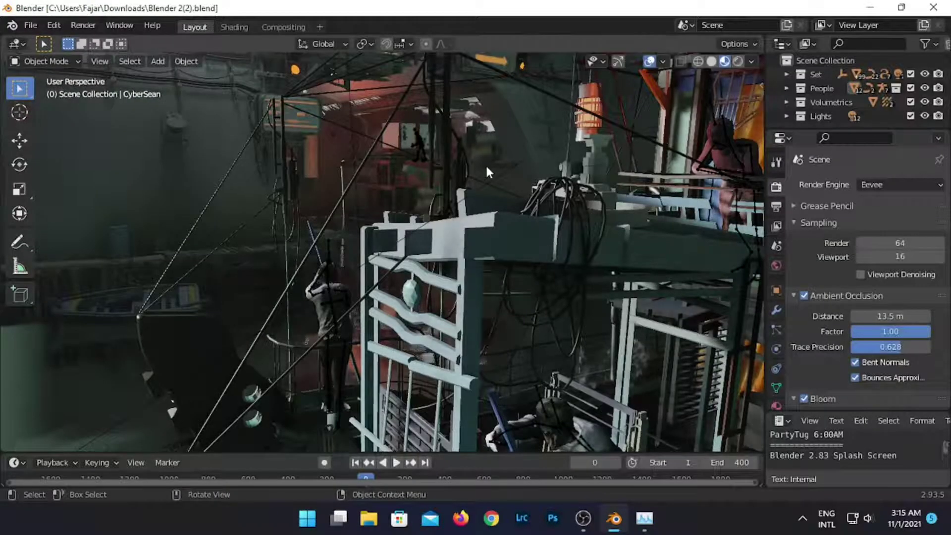
mouse_move(486, 170)
middle_mouse_down()
mouse_move(367, 270)
mouse_move(510, 175)
middle_mouse_up()
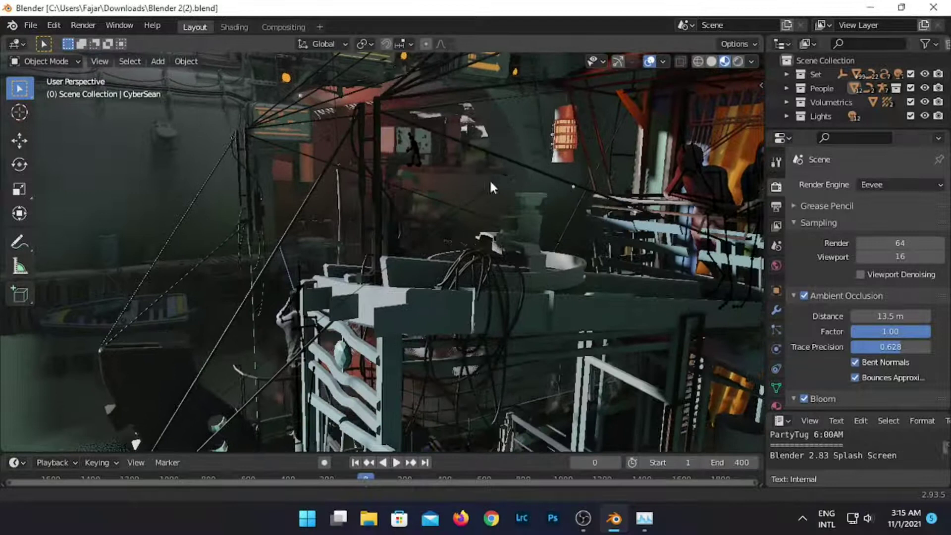
mouse_move(435, 207)
middle_mouse_down()
mouse_move(258, 396)
mouse_move(534, 99)
middle_mouse_up()
mouse_move(436, 191)
middle_mouse_down()
mouse_move(437, 207)
mouse_move(417, 193)
mouse_move(401, 141)
mouse_move(477, 165)
mouse_move(477, 200)
mouse_move(566, 206)
middle_mouse_up()
mouse_move(478, 211)
middle_mouse_down()
mouse_move(417, 211)
mouse_move(584, 206)
mouse_move(629, 182)
middle_mouse_up()
scroll(540, 206, "up", 3)
mouse_move(549, 220)
middle_mouse_down("shift")
mouse_move(504, 225)
mouse_move(526, 226)
middle_mouse_up("shift")
scroll(526, 225, "up", 1)
scroll(527, 225, "up", 1)
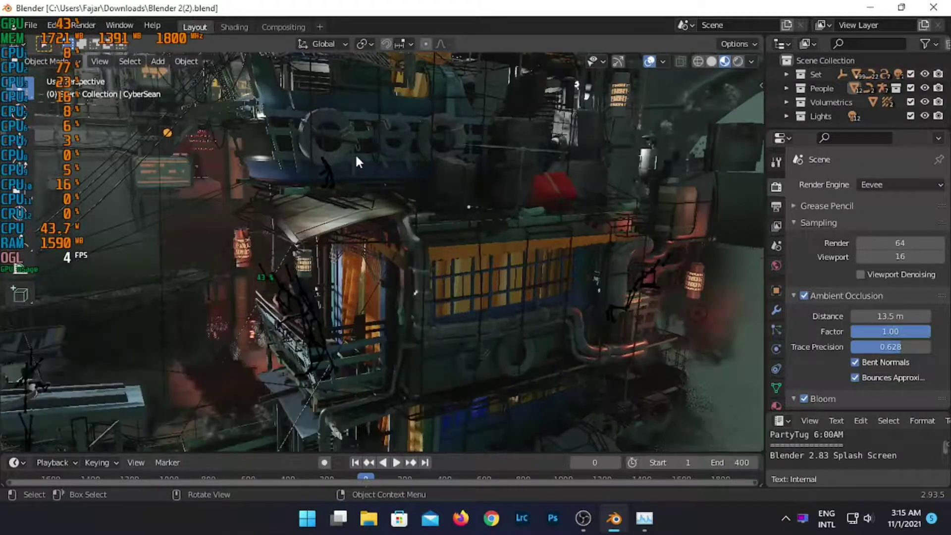
mouse_move(355, 153)
middle_mouse_down()
mouse_move(233, 274)
mouse_move(426, 287)
mouse_move(462, 346)
mouse_move(438, 220)
middle_mouse_up()
mouse_move(375, 200)
middle_mouse_down()
mouse_move(414, 335)
mouse_move(486, 163)
middle_mouse_up()
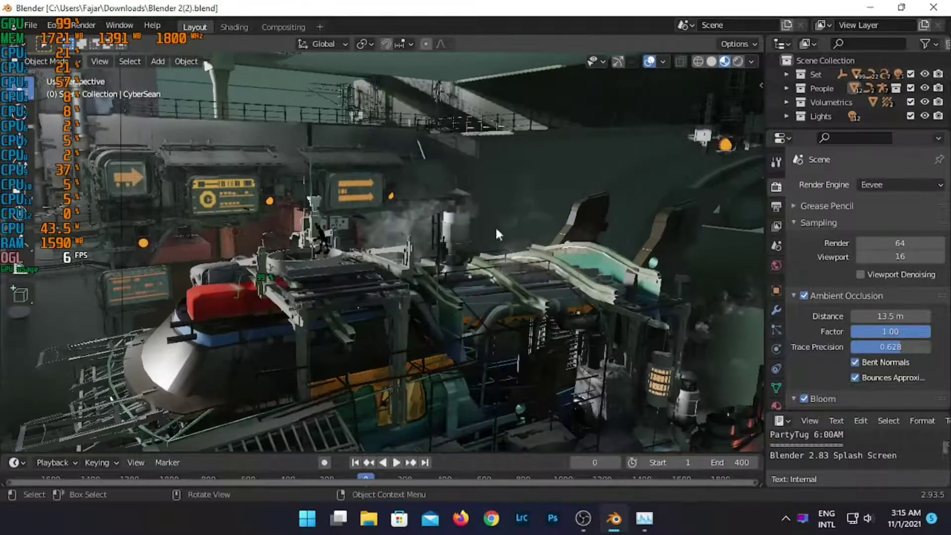
mouse_move(479, 284)
middle_mouse_down()
mouse_move(408, 239)
mouse_move(400, 269)
mouse_move(412, 294)
mouse_move(464, 317)
middle_mouse_up()
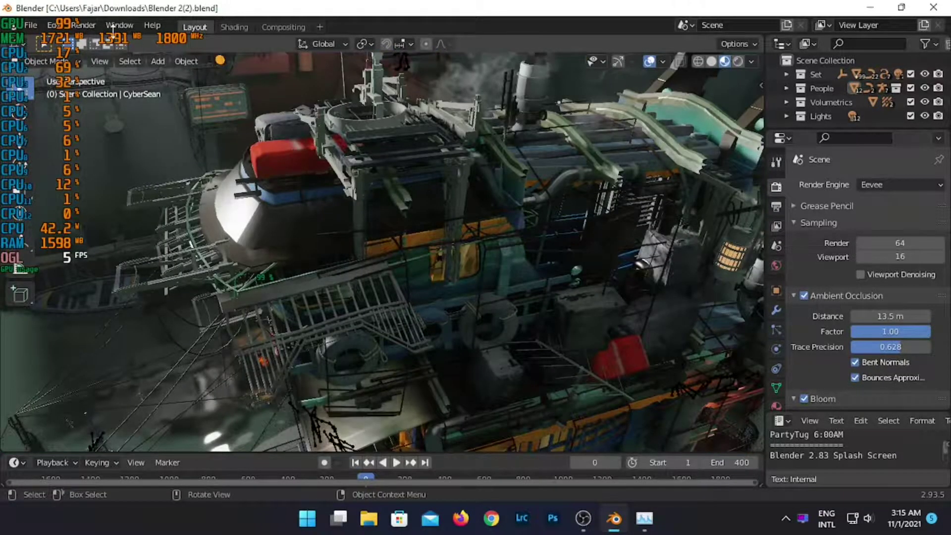
Check Cycles Render Devices (None) under Preferences > System, then close Preferences
left_click(48, 22)
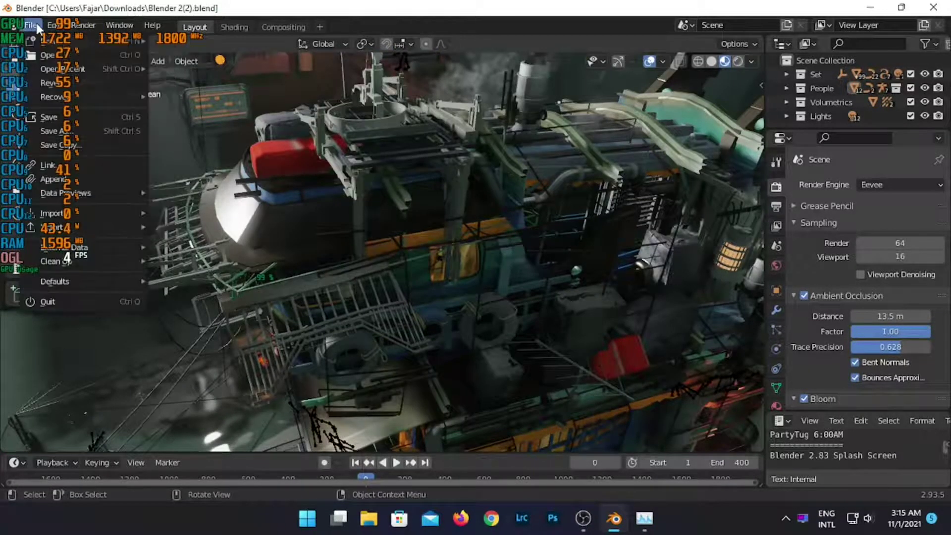
left_click(80, 226)
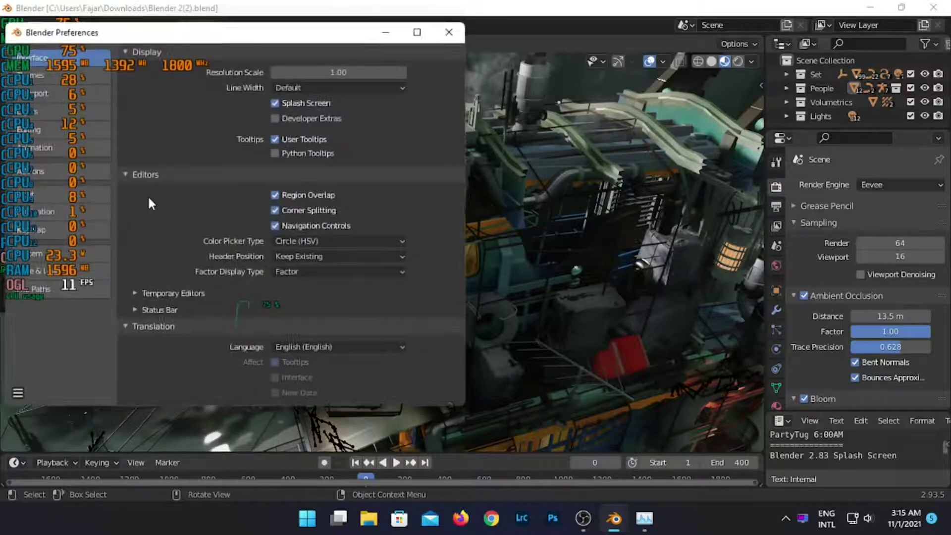
left_click(66, 253)
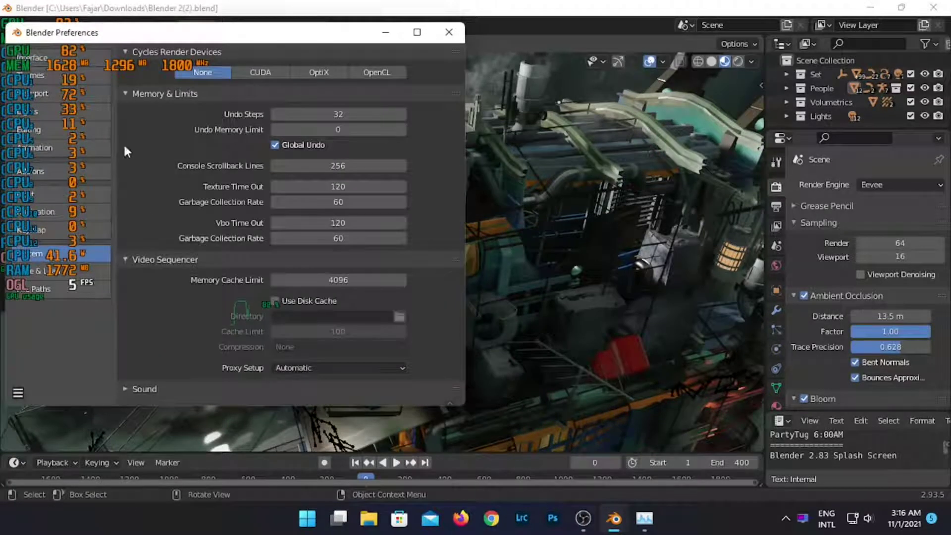
left_click(449, 33)
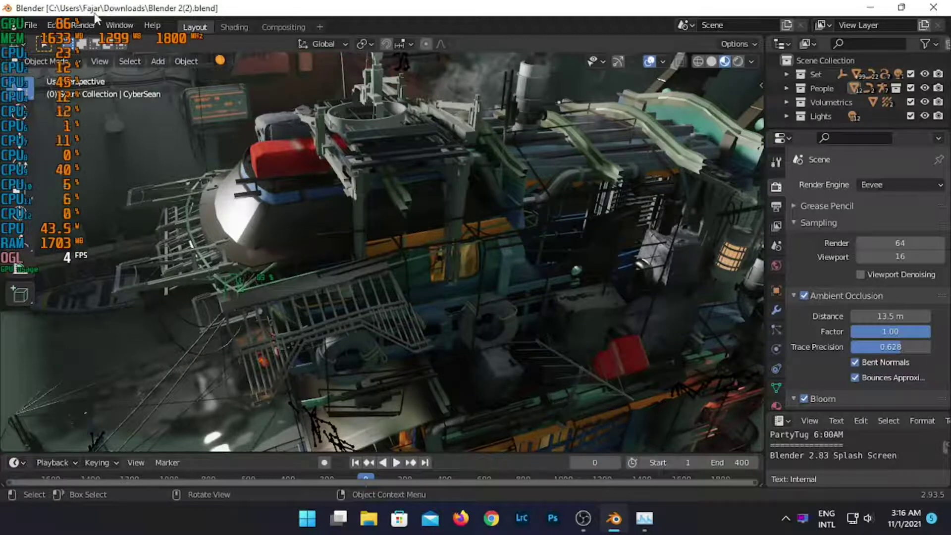
Quit both GPU/CPU stats overlay apps from the system tray
left_click(85, 25)
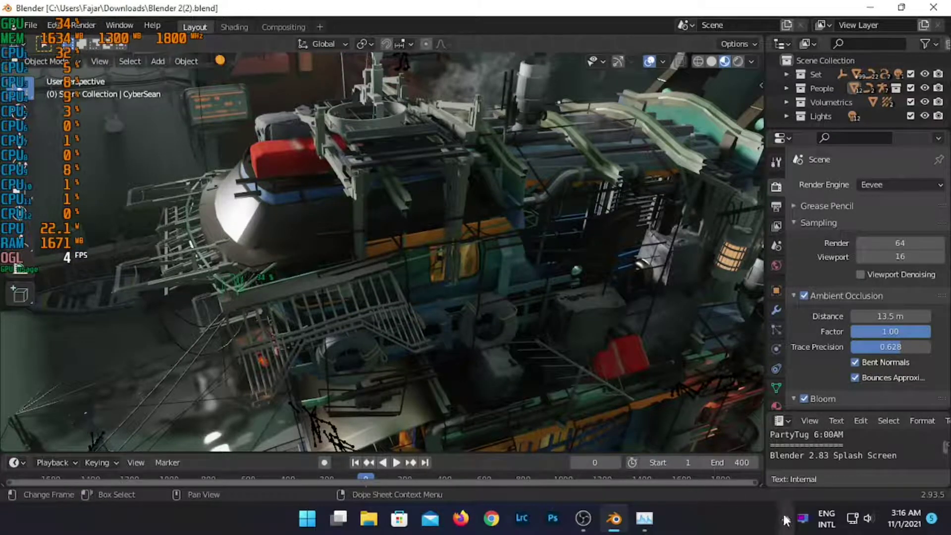
right_click(800, 521)
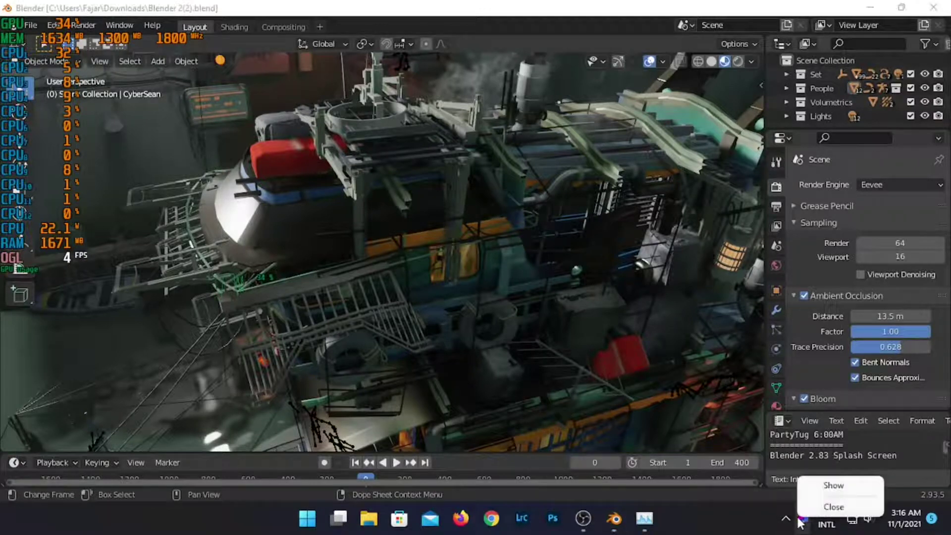
left_click(833, 507)
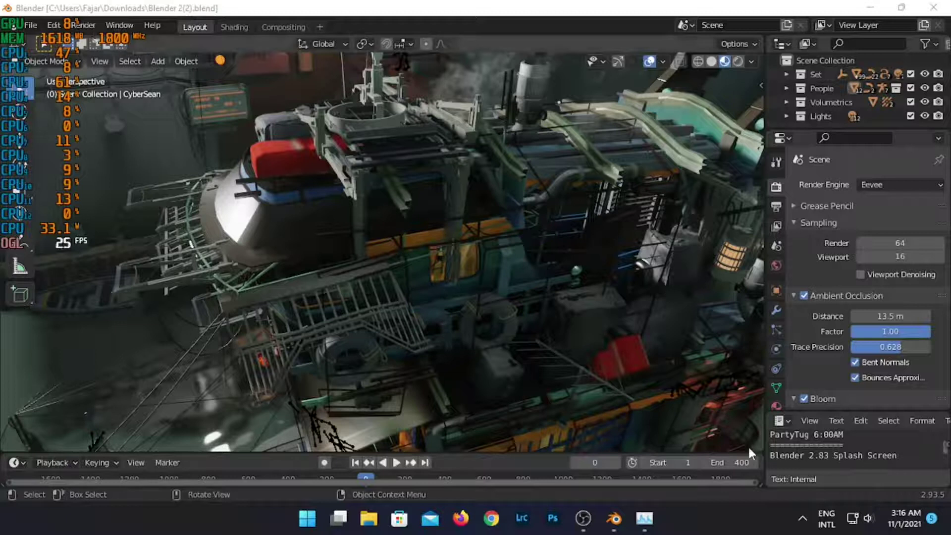
left_click(802, 508)
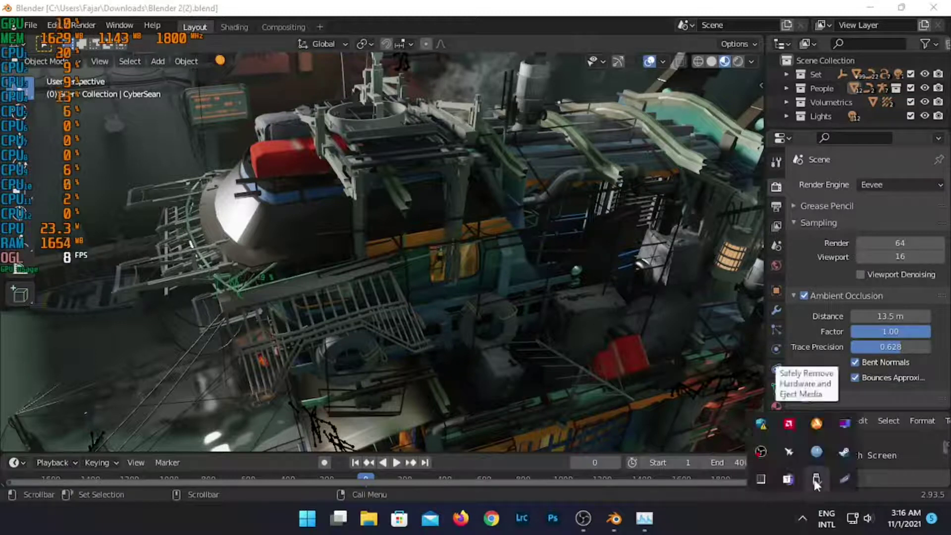
right_click(795, 449)
left_click(835, 444)
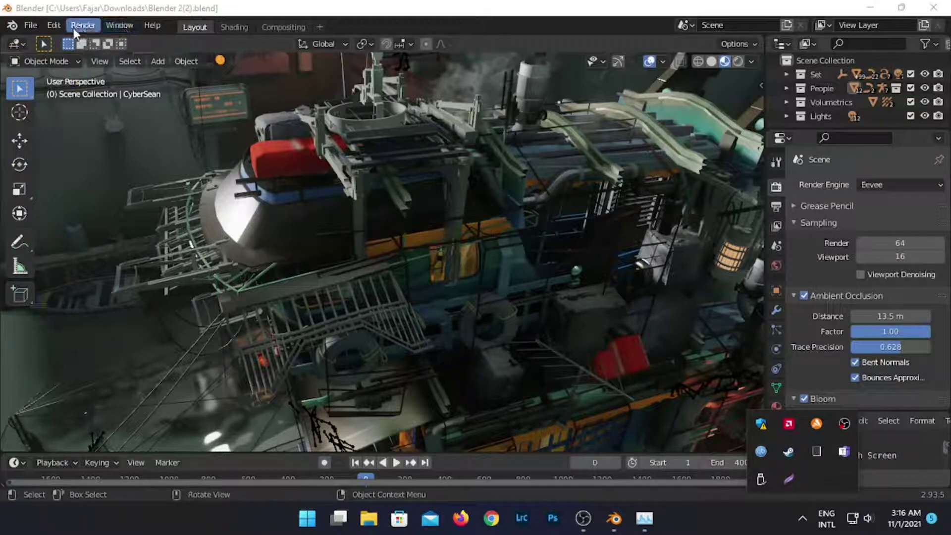
Reopen Preferences on the System settings and close it again
left_click(59, 25)
left_click(92, 223)
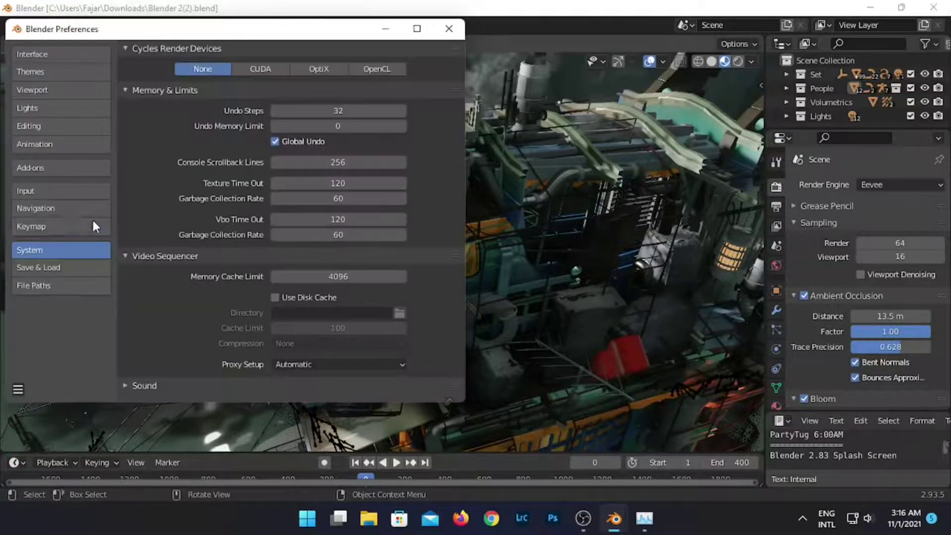
left_click(448, 35)
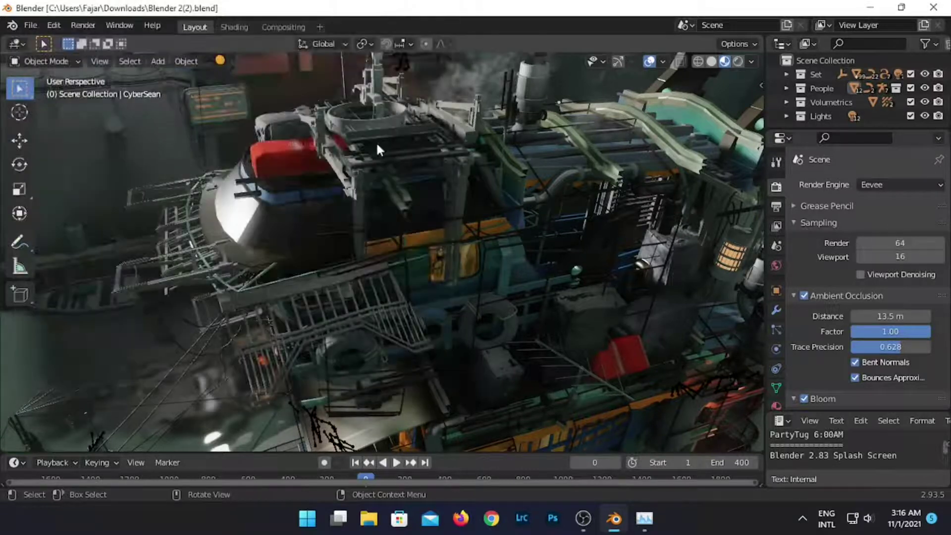
Render the harbor scene as a still image while watching GPU usage in Task Manager
left_click(92, 26)
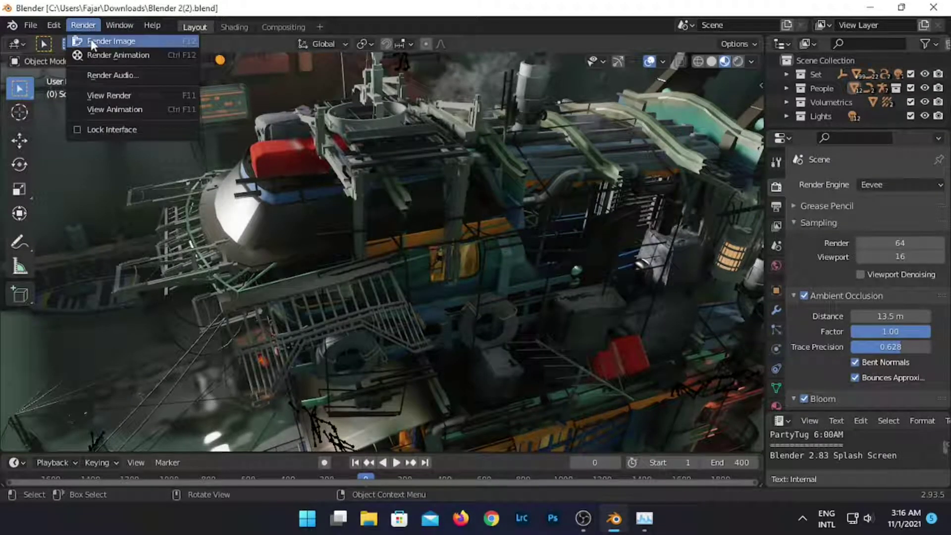
left_click(90, 43)
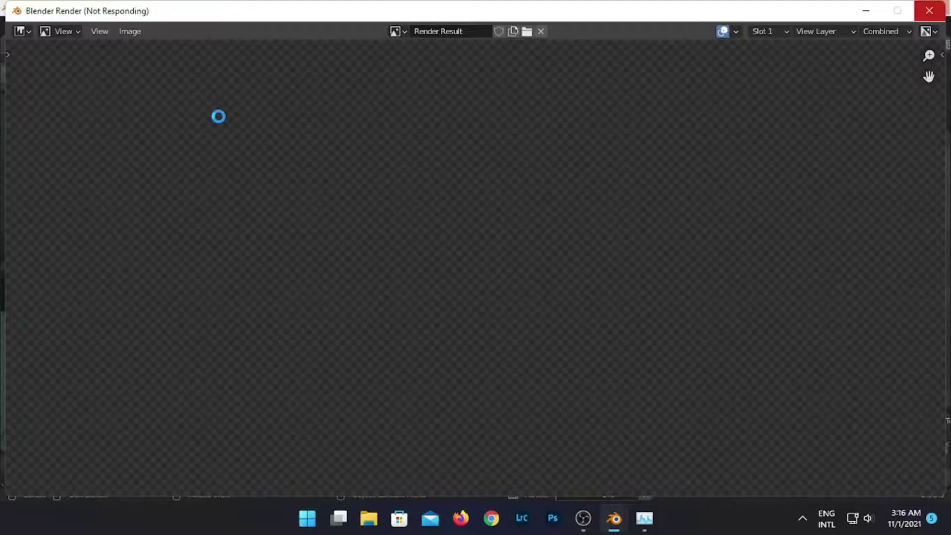
left_click(645, 520)
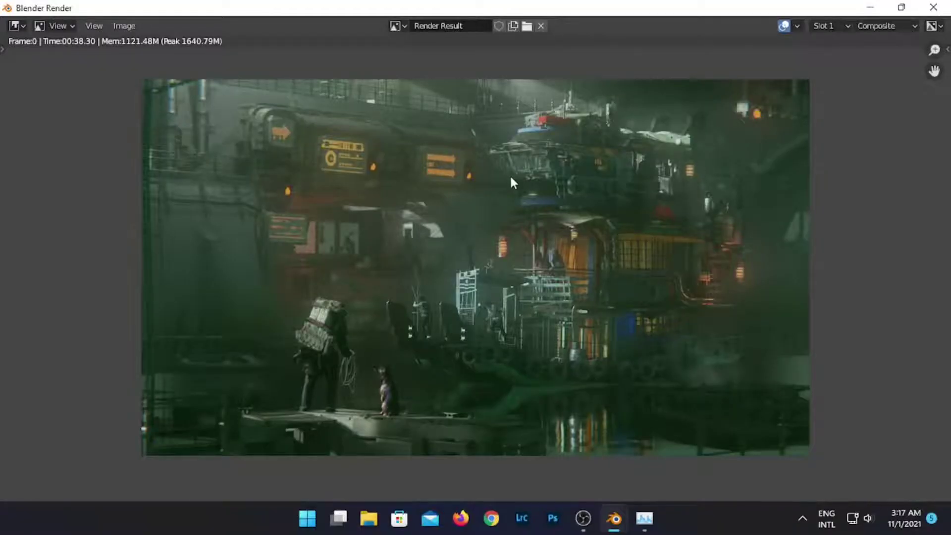
Close the render result and orbit around the tug to view its hull, deck and signs
left_click(934, 7)
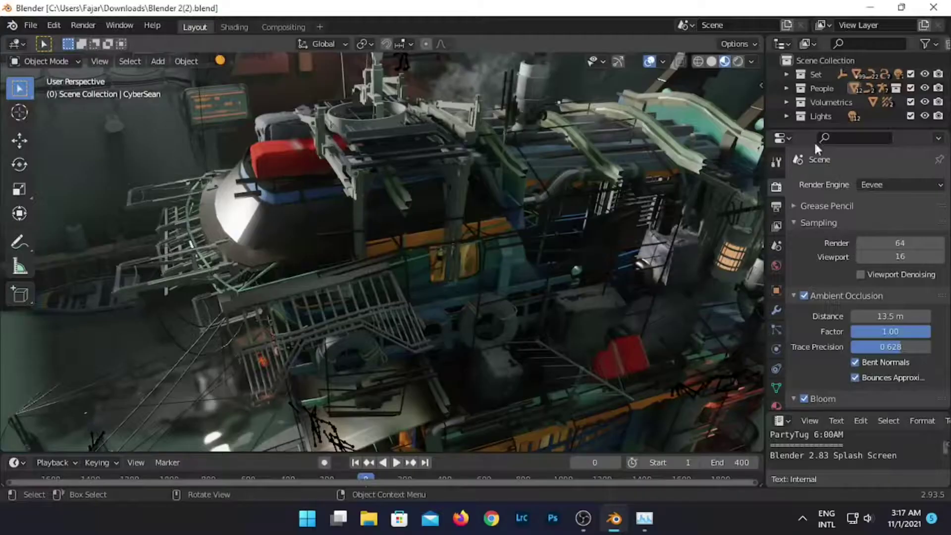
mouse_move(436, 281)
middle_mouse_down()
mouse_move(401, 227)
mouse_move(464, 256)
mouse_move(481, 282)
mouse_move(465, 316)
mouse_move(636, 295)
mouse_move(644, 281)
mouse_move(673, 274)
mouse_move(748, 275)
mouse_move(38, 266)
mouse_move(103, 254)
middle_mouse_up()
mouse_move(266, 236)
middle_mouse_down()
mouse_move(457, 239)
mouse_move(391, 237)
middle_mouse_up()
mouse_move(184, 319)
middle_mouse_down()
mouse_move(212, 293)
mouse_move(207, 325)
mouse_move(478, 218)
mouse_move(644, 188)
mouse_move(2, 84)
middle_mouse_up()
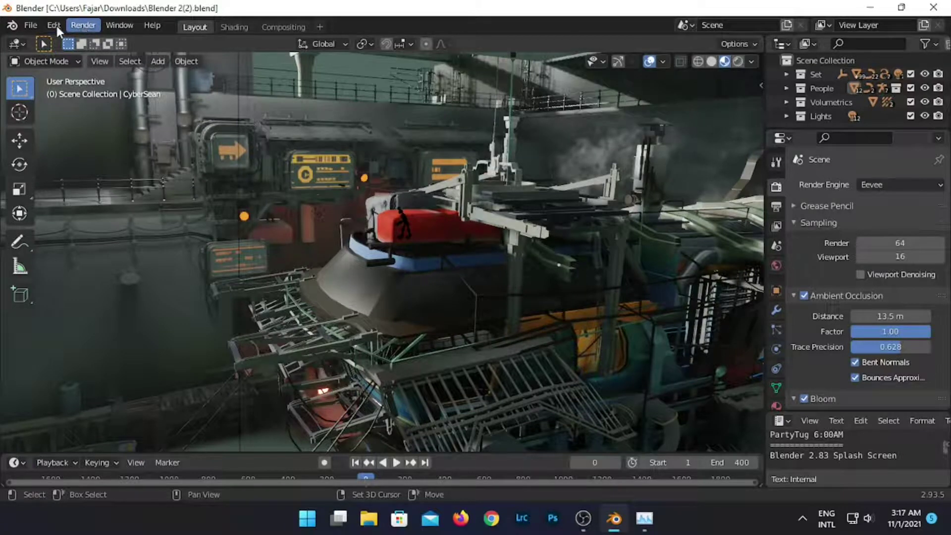
Set Cycles Render Devices to OpenCL with the AMD Radeon Graphics device
left_click(55, 25)
left_click(106, 224)
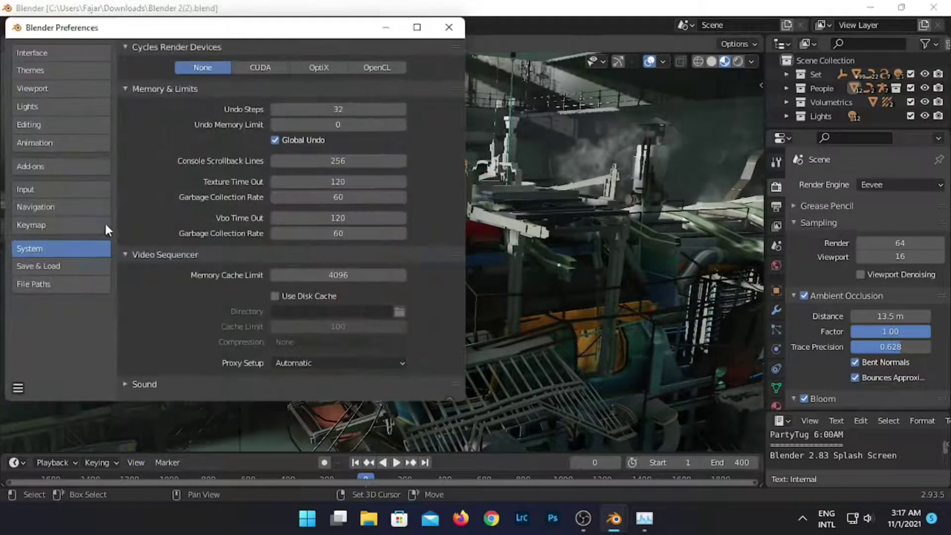
left_click(386, 67)
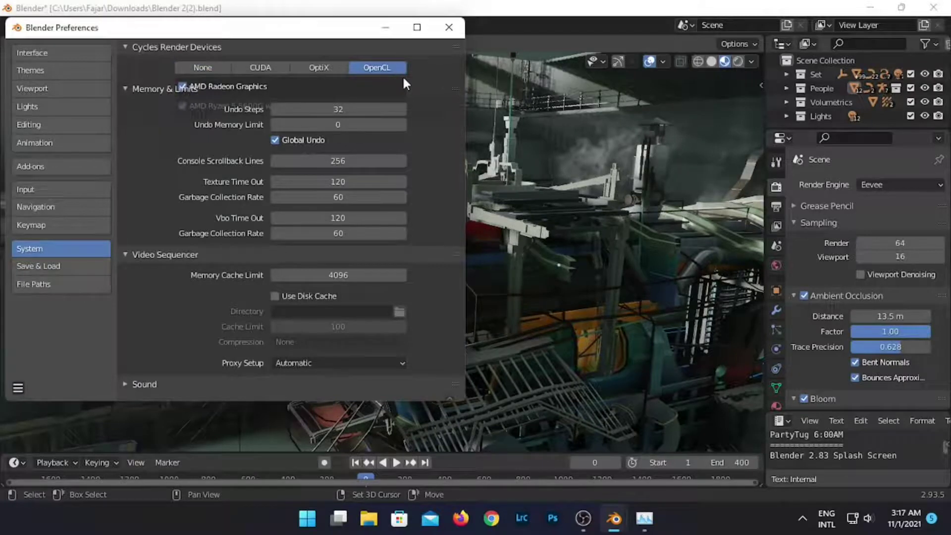
left_click(449, 27)
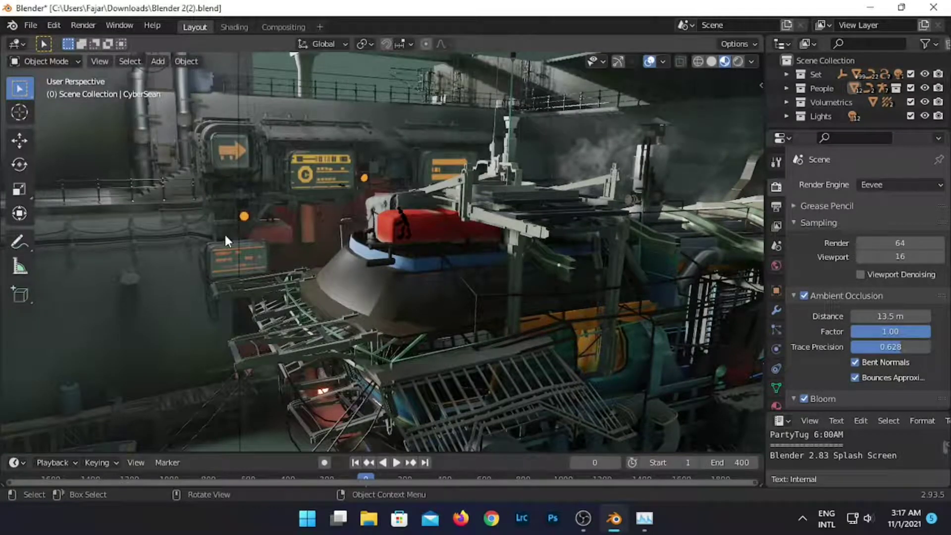
Orbit and pan to a side-on view of the tug's hull and lower scaffolding
mouse_move(266, 198)
middle_mouse_down()
mouse_move(207, 290)
mouse_move(259, 239)
mouse_move(221, 265)
middle_mouse_up()
mouse_move(358, 185)
middle_mouse_down()
mouse_move(558, 109)
mouse_move(504, 159)
mouse_move(272, 278)
middle_mouse_up()
middle_click_drag(354, 213, 412, 224, "shift")
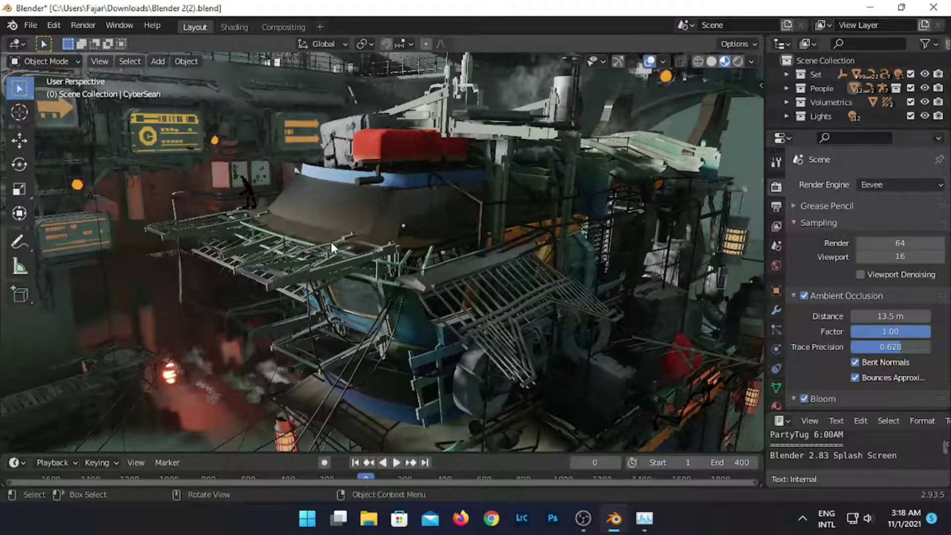
mouse_move(218, 233)
middle_mouse_down()
mouse_move(375, 41)
mouse_move(470, 391)
mouse_move(408, 403)
middle_mouse_up()
mouse_move(343, 346)
middle_mouse_down()
mouse_move(346, 355)
mouse_move(320, 344)
middle_mouse_up()
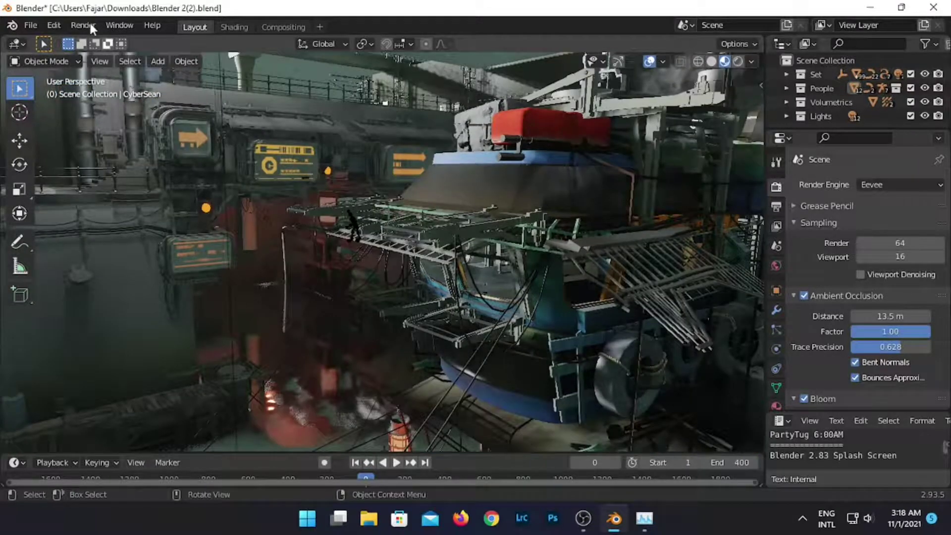
Render an Eevee still, review the 00:23.68 result, then close the render window
left_click(90, 25)
left_click(95, 38)
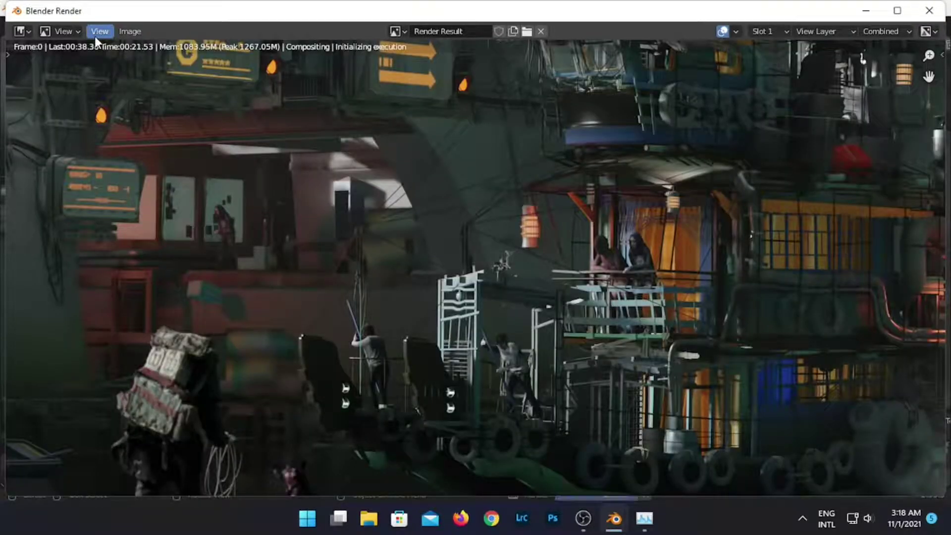
scroll(337, 280, "down", 1)
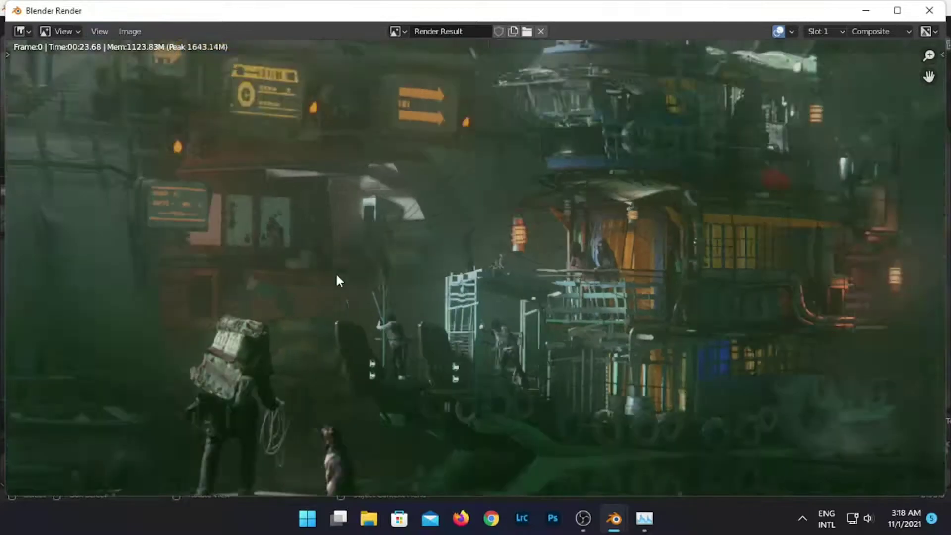
scroll(337, 280, "down", 3)
scroll(337, 280, "up", 1)
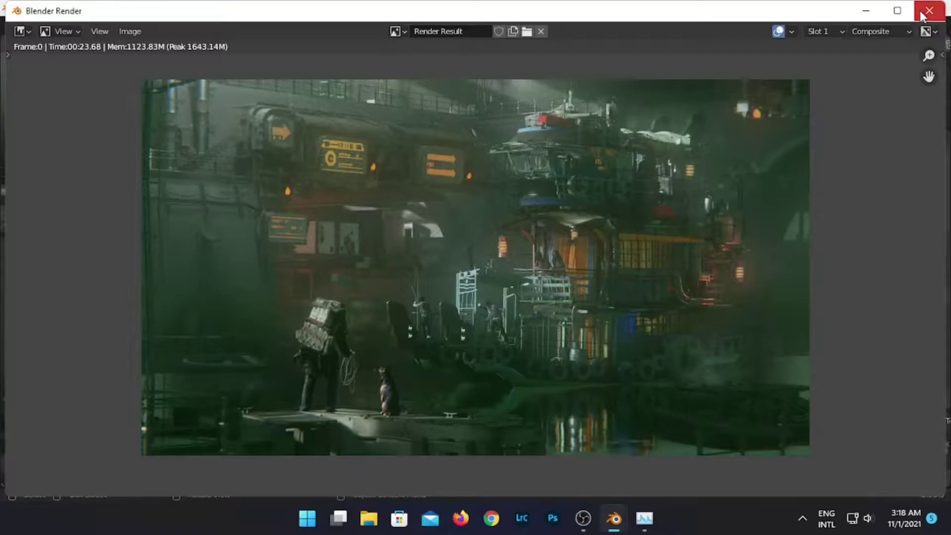
left_click(921, 15)
Set Cycles Render Devices back to None in Preferences > System
left_click(53, 24)
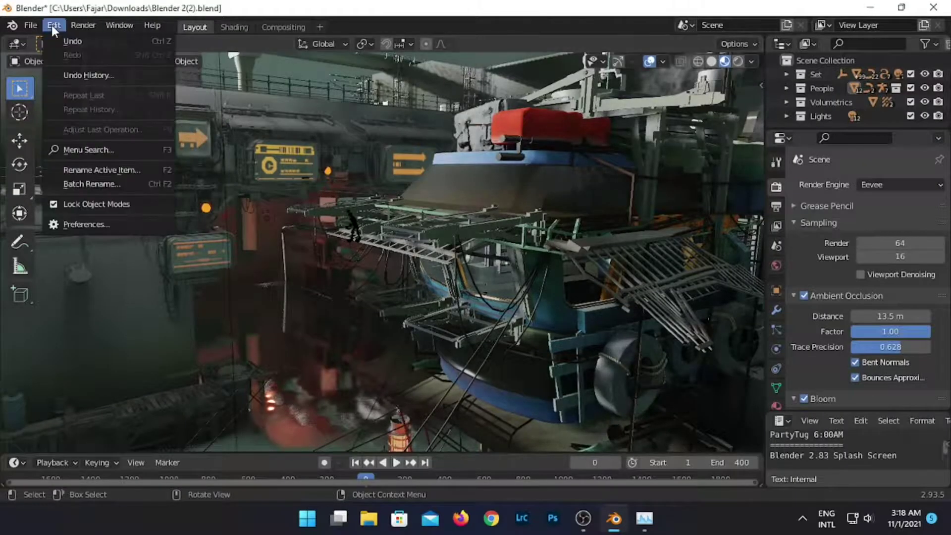
left_click(90, 224)
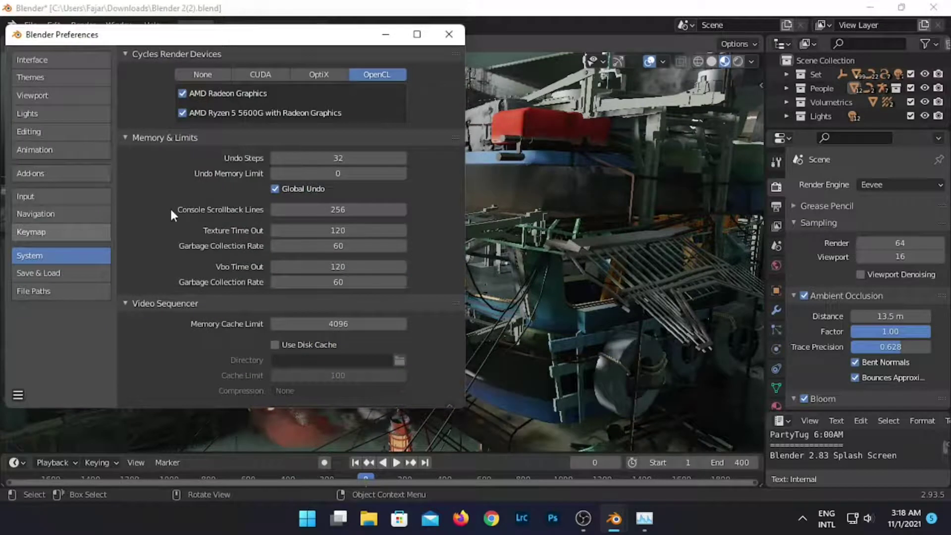
left_click(212, 73)
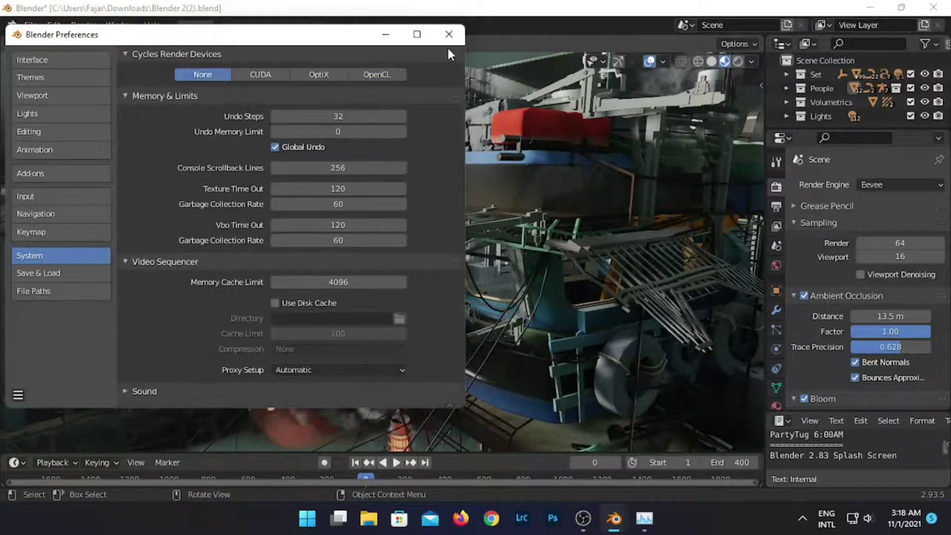
left_click(452, 29)
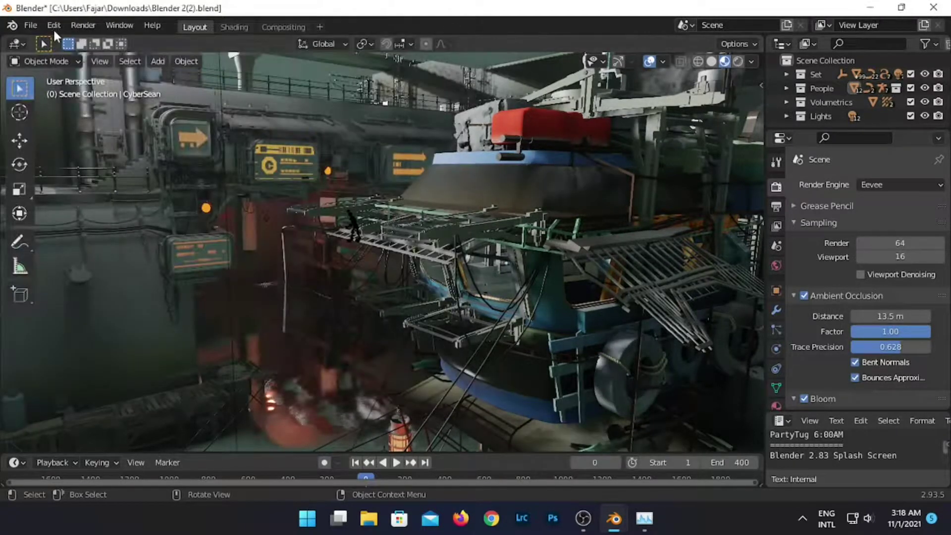
Render the scene again in 00:23.54, review the result and close it
left_click(77, 26)
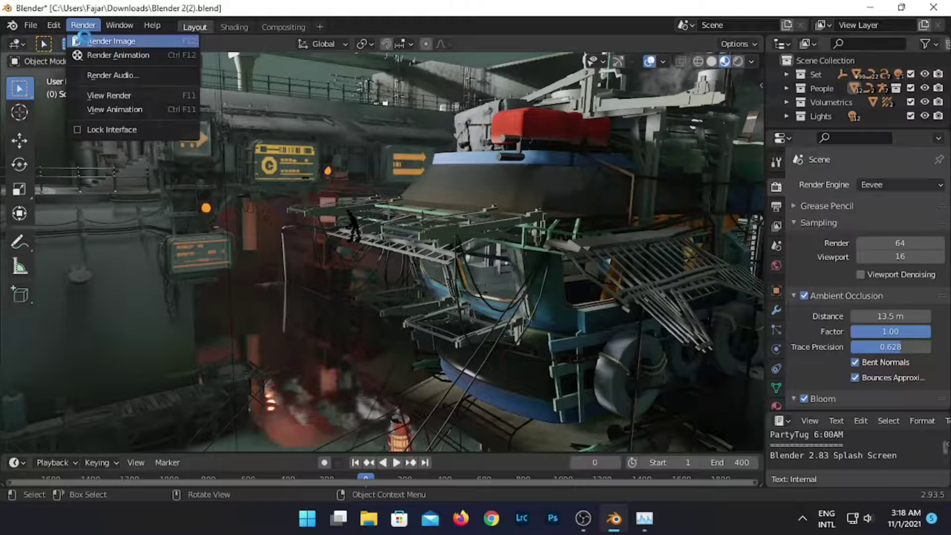
left_click(91, 41)
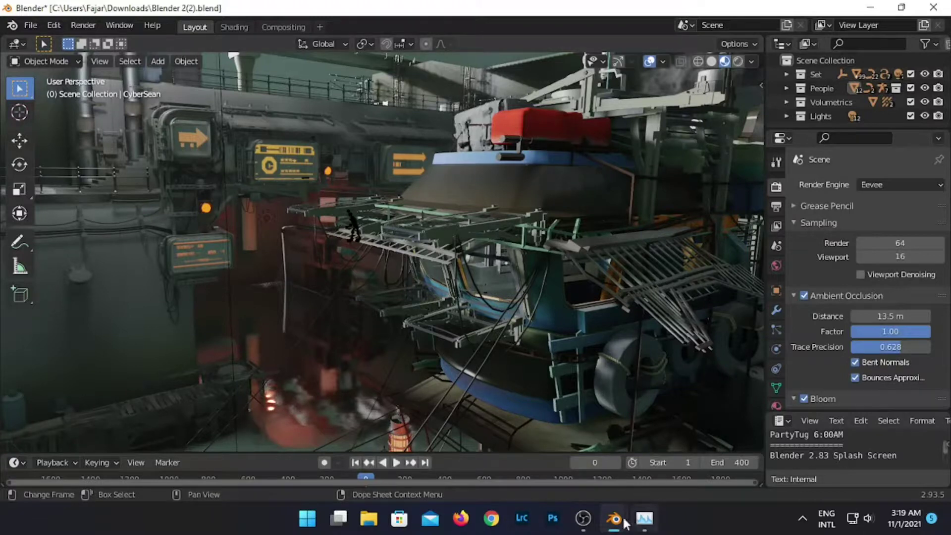
left_click(644, 462)
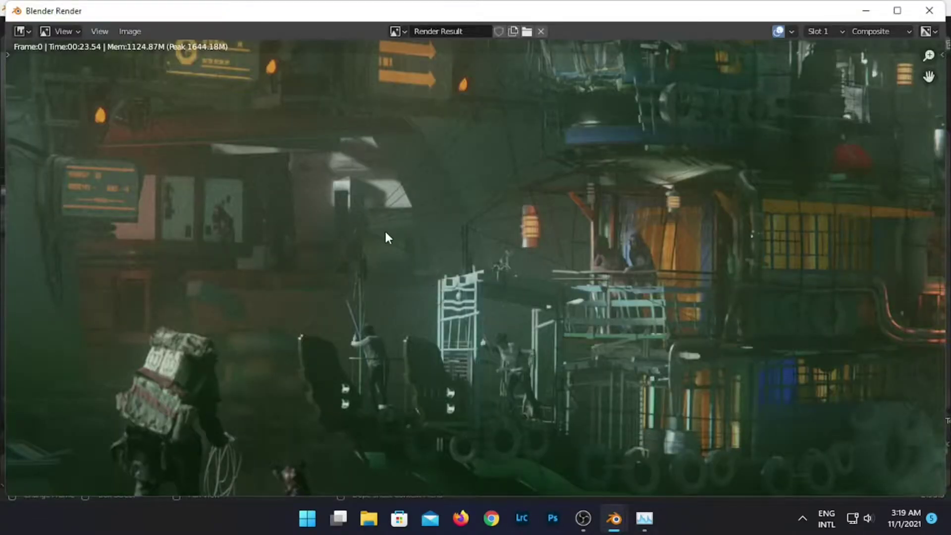
scroll(304, 215, "down", 3)
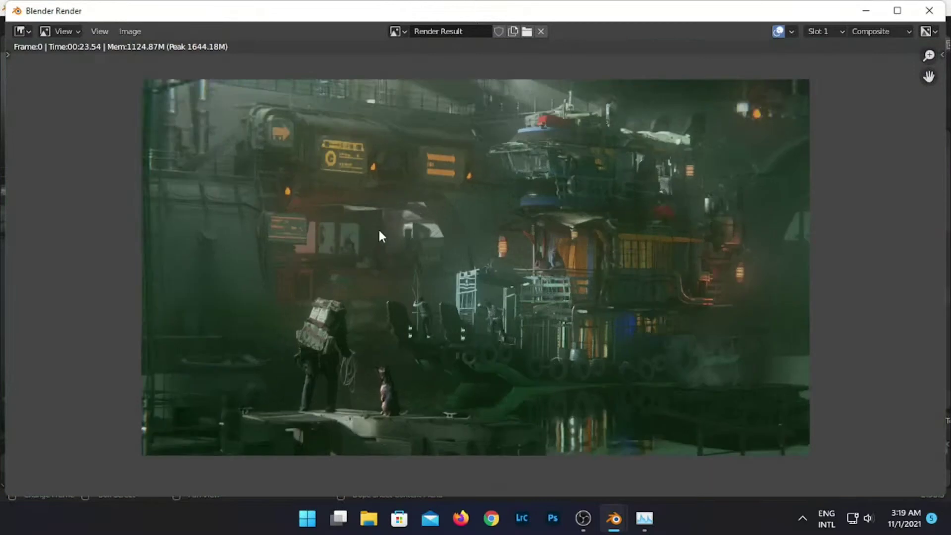
scroll(382, 233, "up", 1)
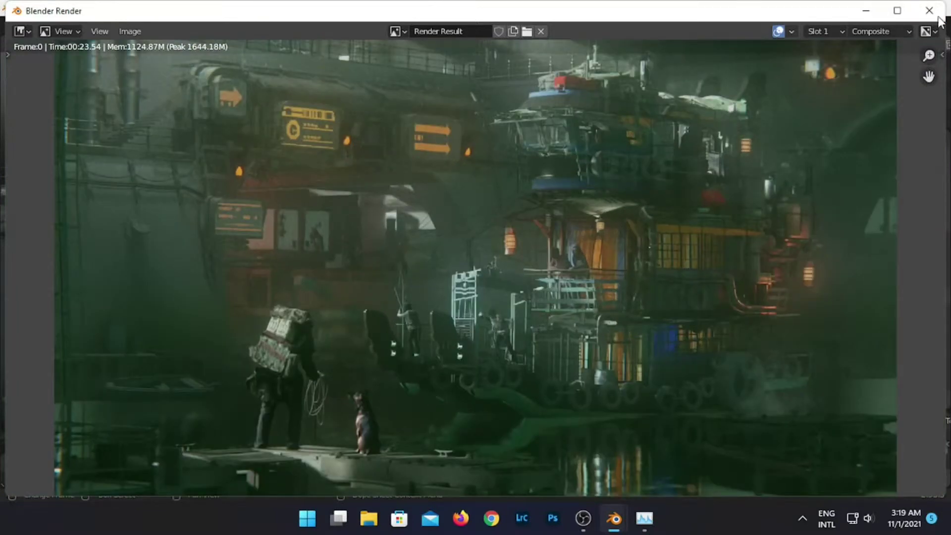
left_click(929, 11)
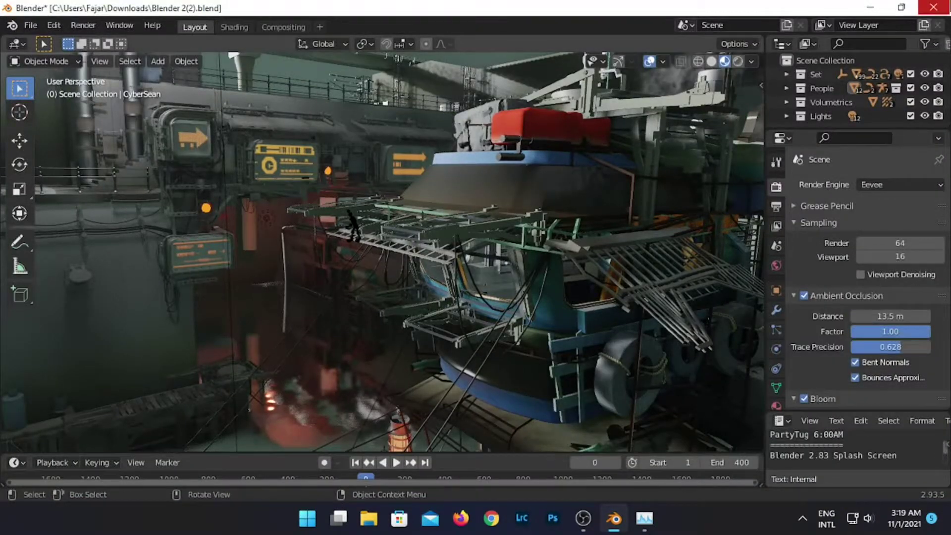
Quit Blender without saving and bring OBS Studio back to the front
left_click(933, 7)
left_click(514, 282)
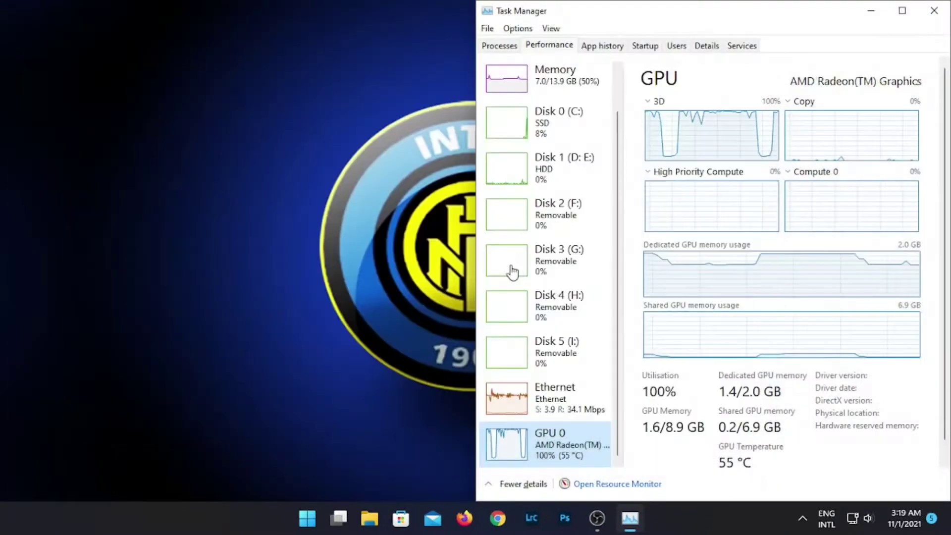
left_click(597, 516)
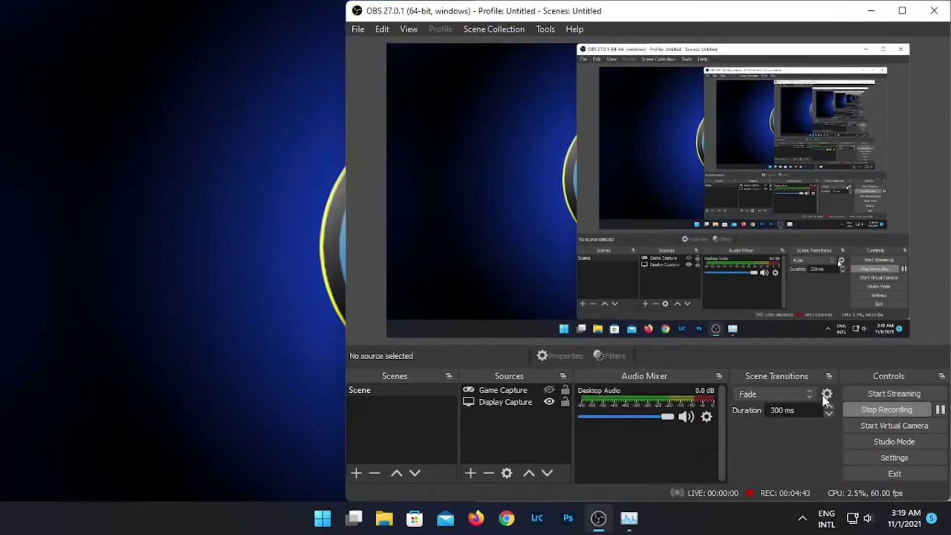